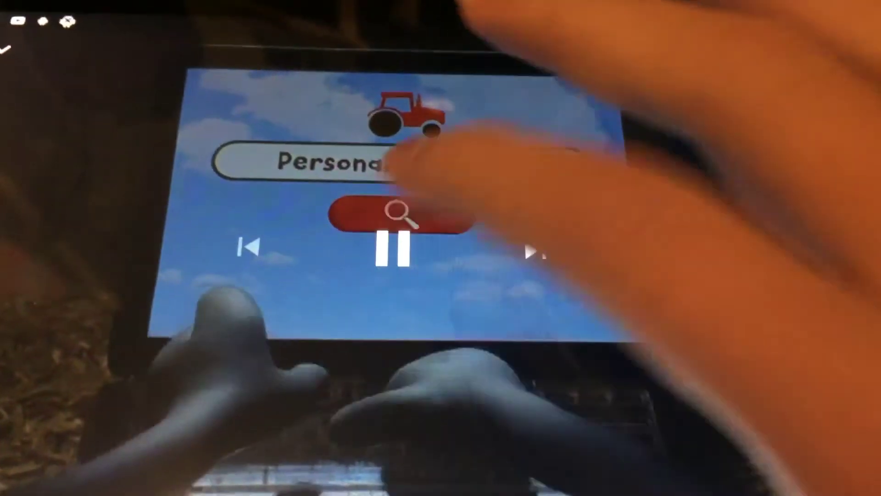
click(393, 250)
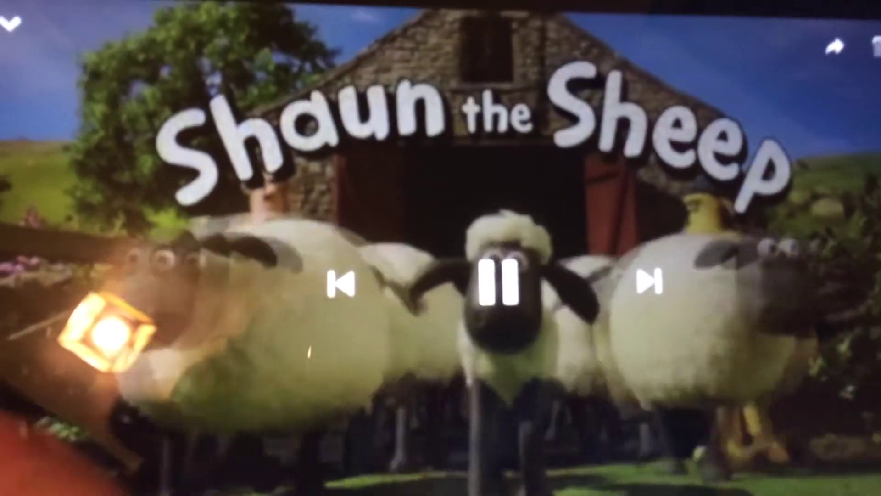
key(XF86AudioRaiseVolume)
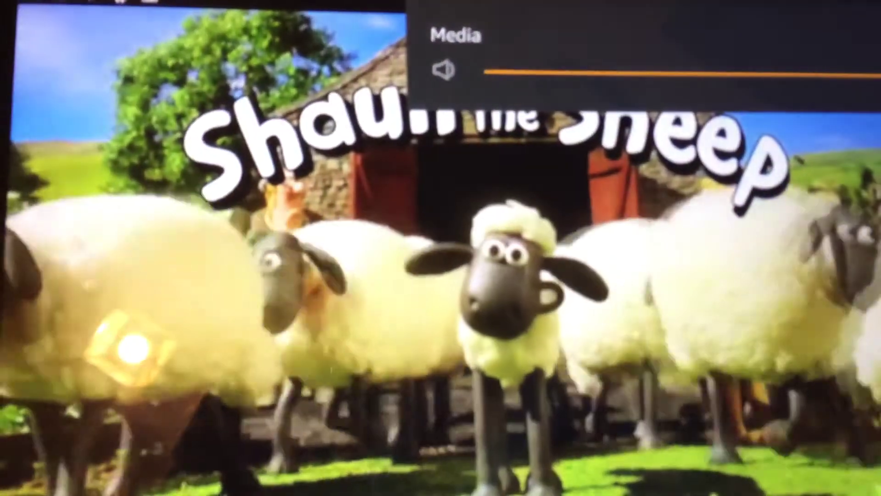